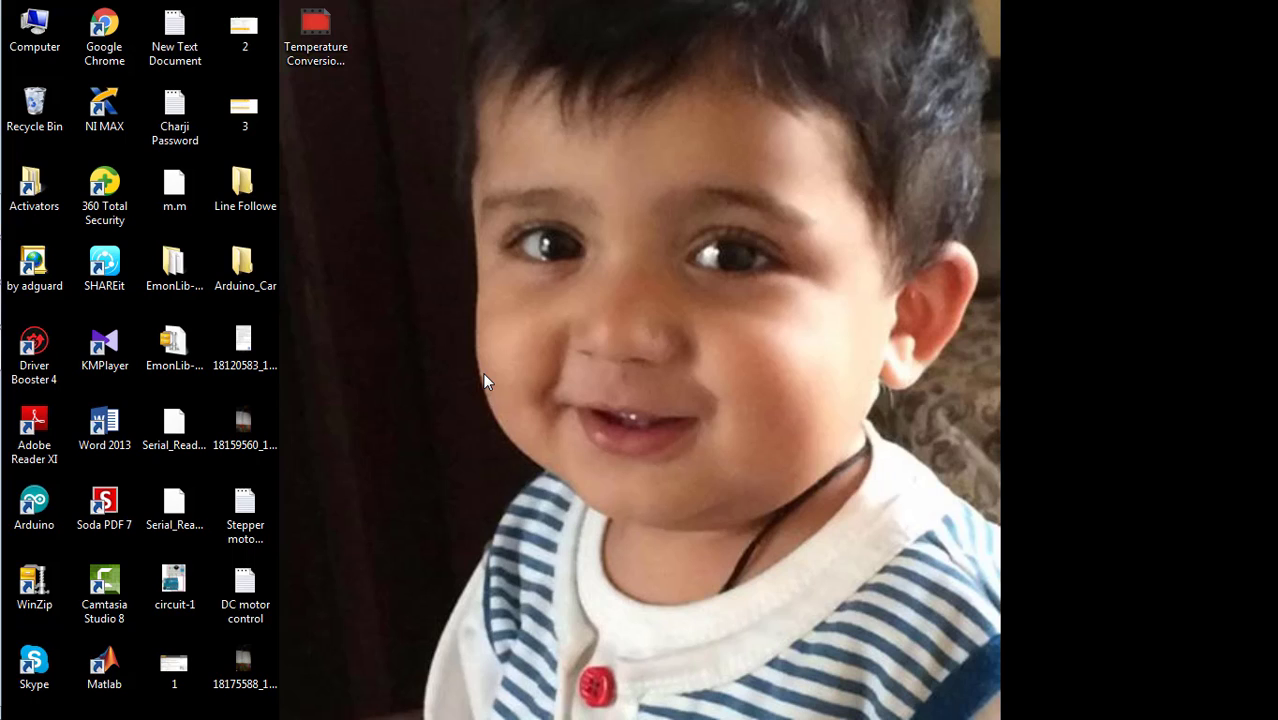
- Download the LabVIEW simulation as 'Temperature Sensing in LabView (1)' and show it in Downloads
mouse_move(3, 300)
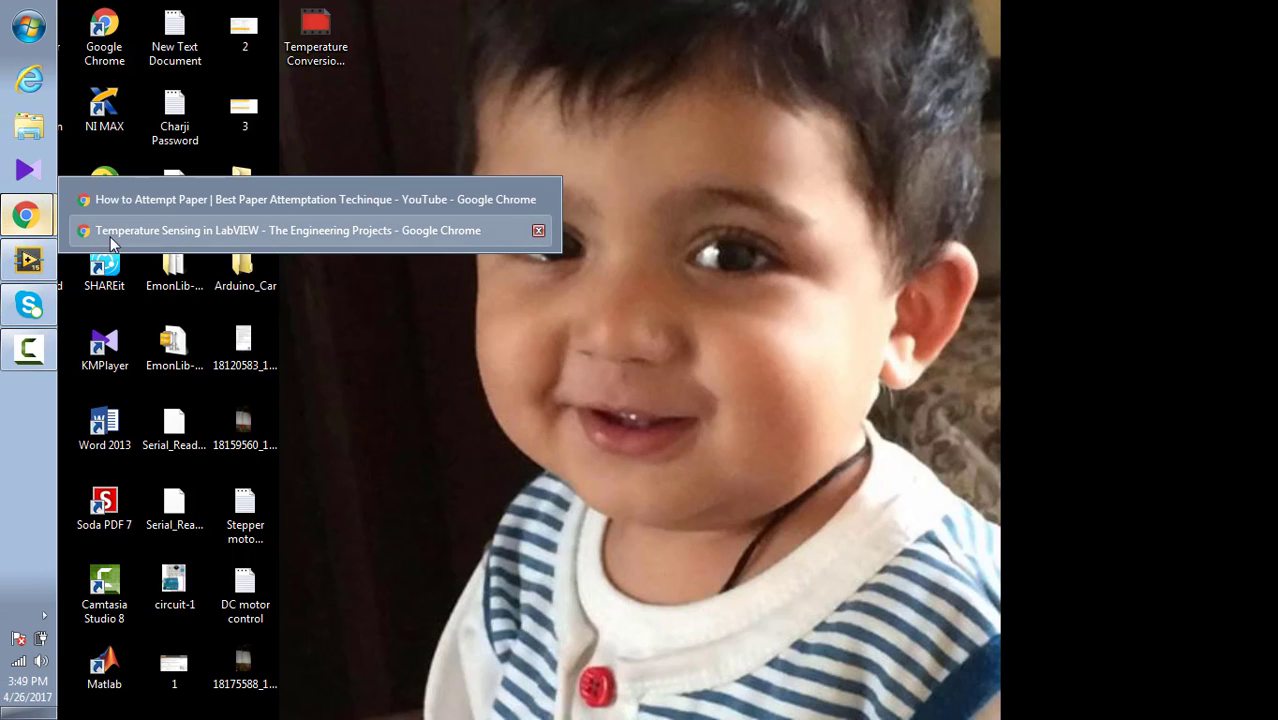
click(124, 234)
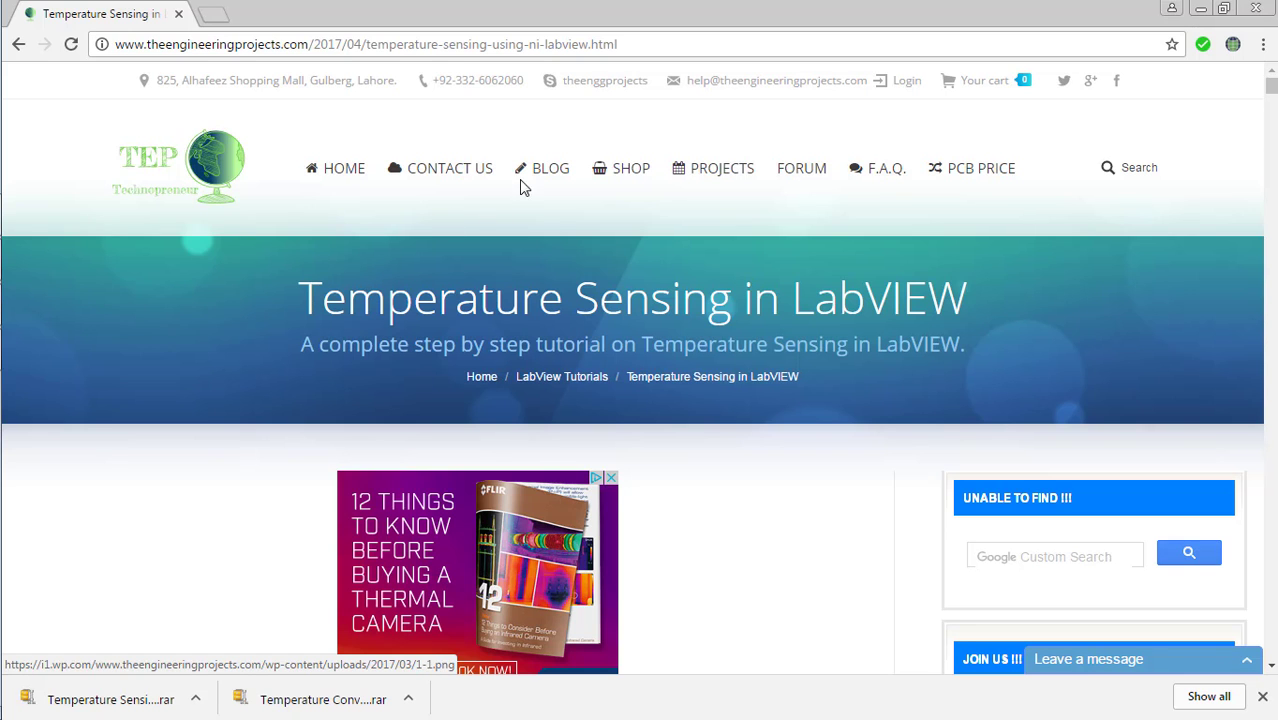
scroll(597, 507, down, 7)
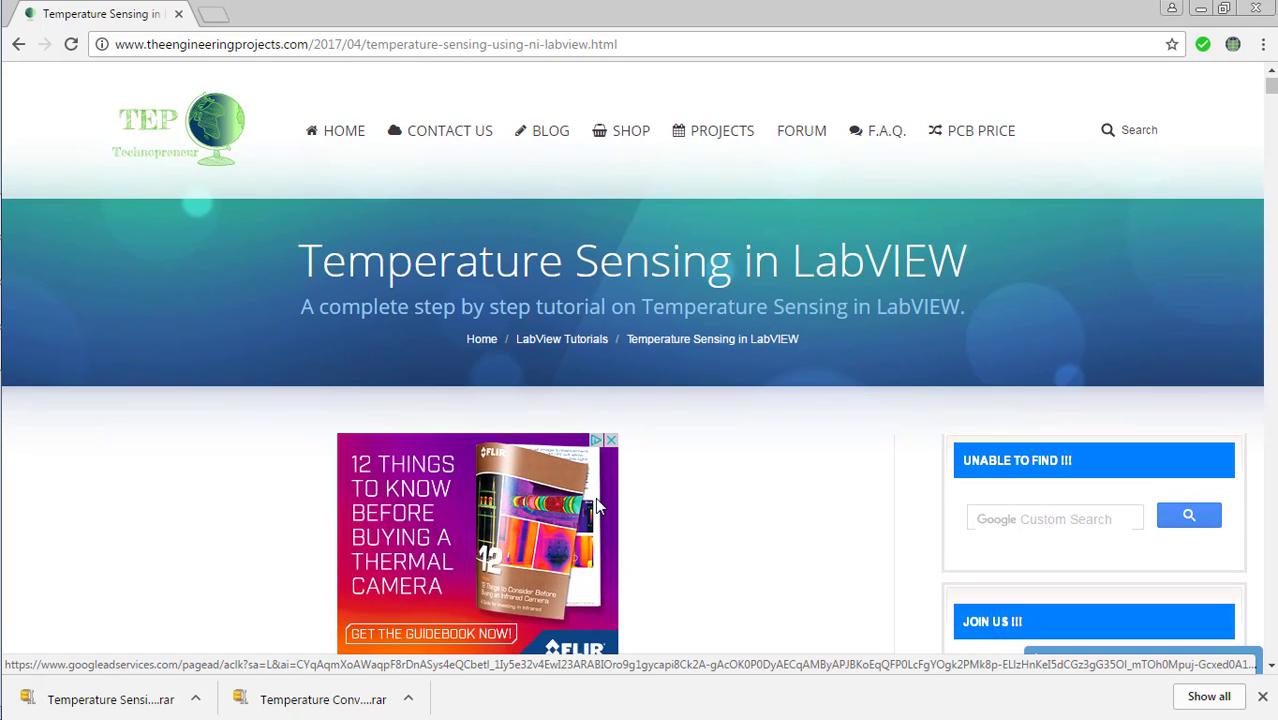
scroll(597, 507, down, 1)
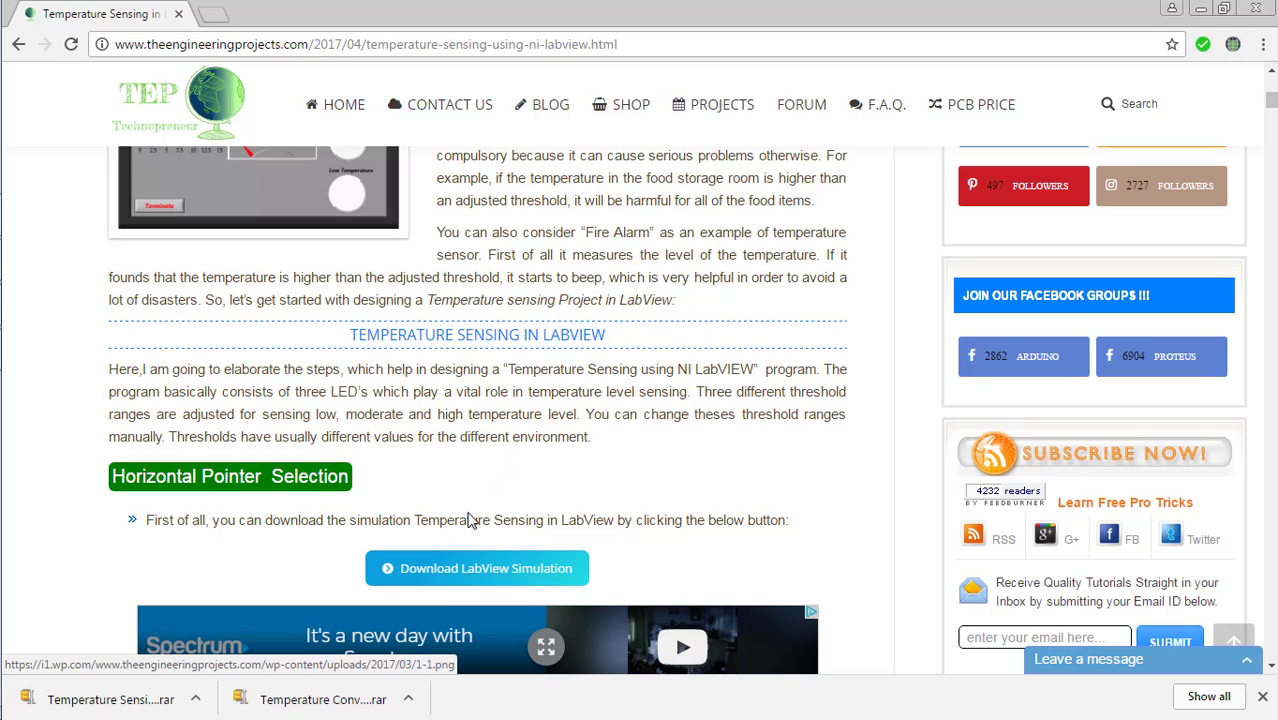
click(481, 571)
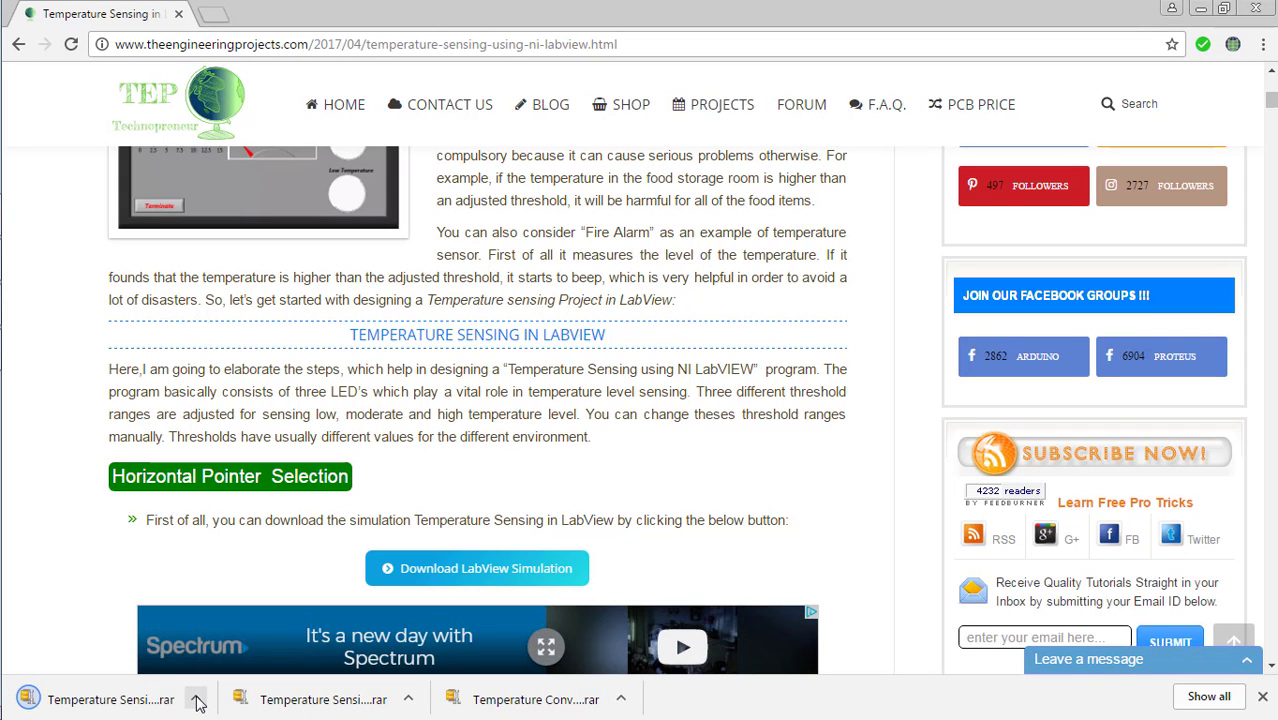
click(196, 700)
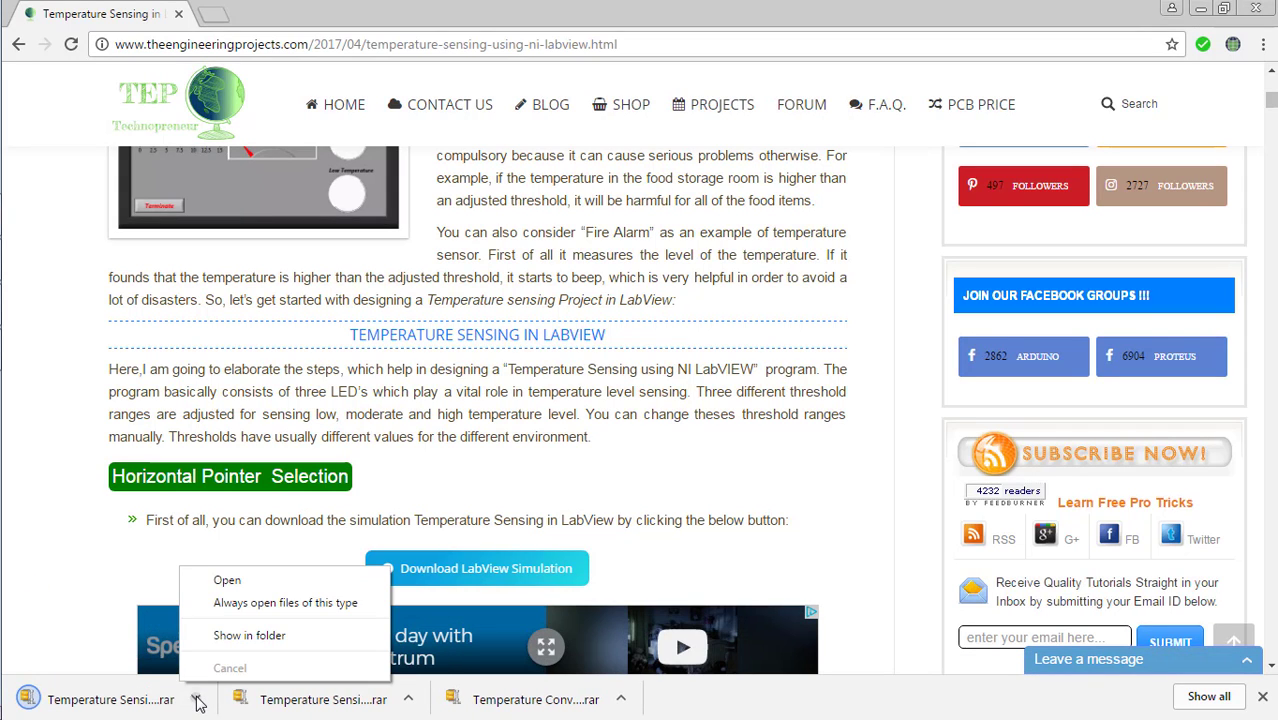
click(245, 636)
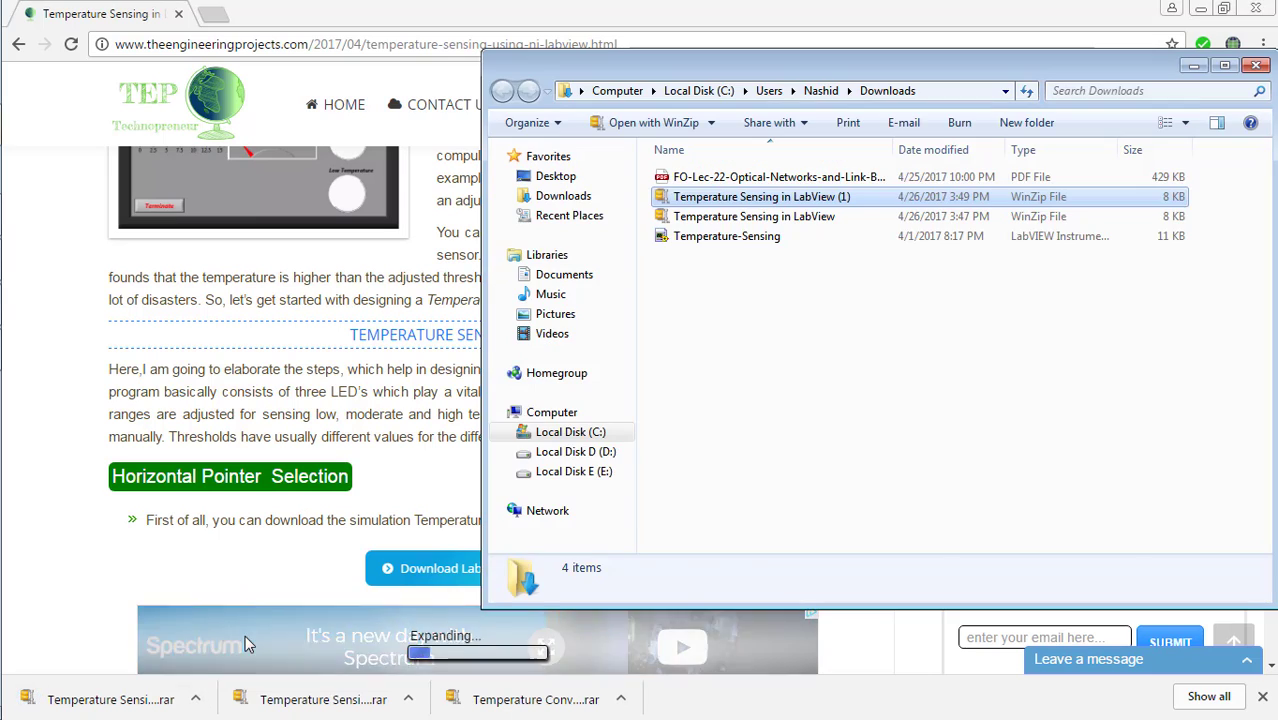
- Open Temperature-Sensing.vi from Downloads to display its Front Panel in LabVIEW
right_click(690, 200)
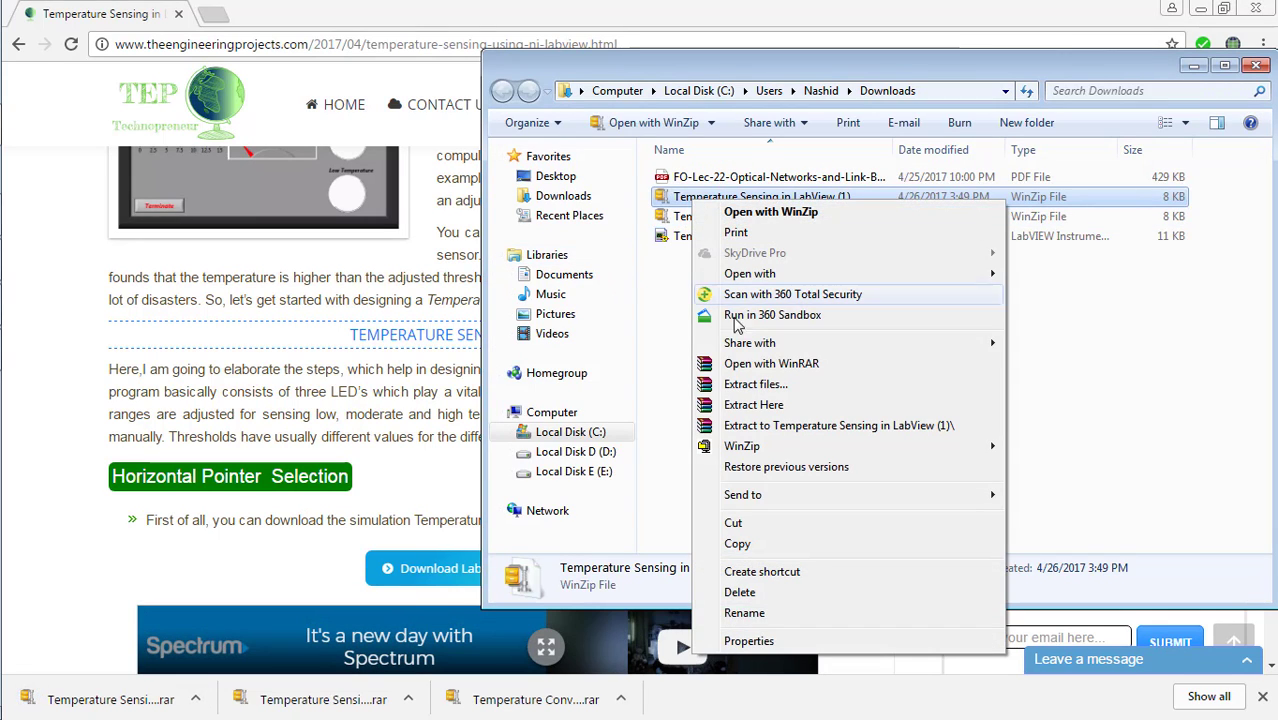
click(687, 349)
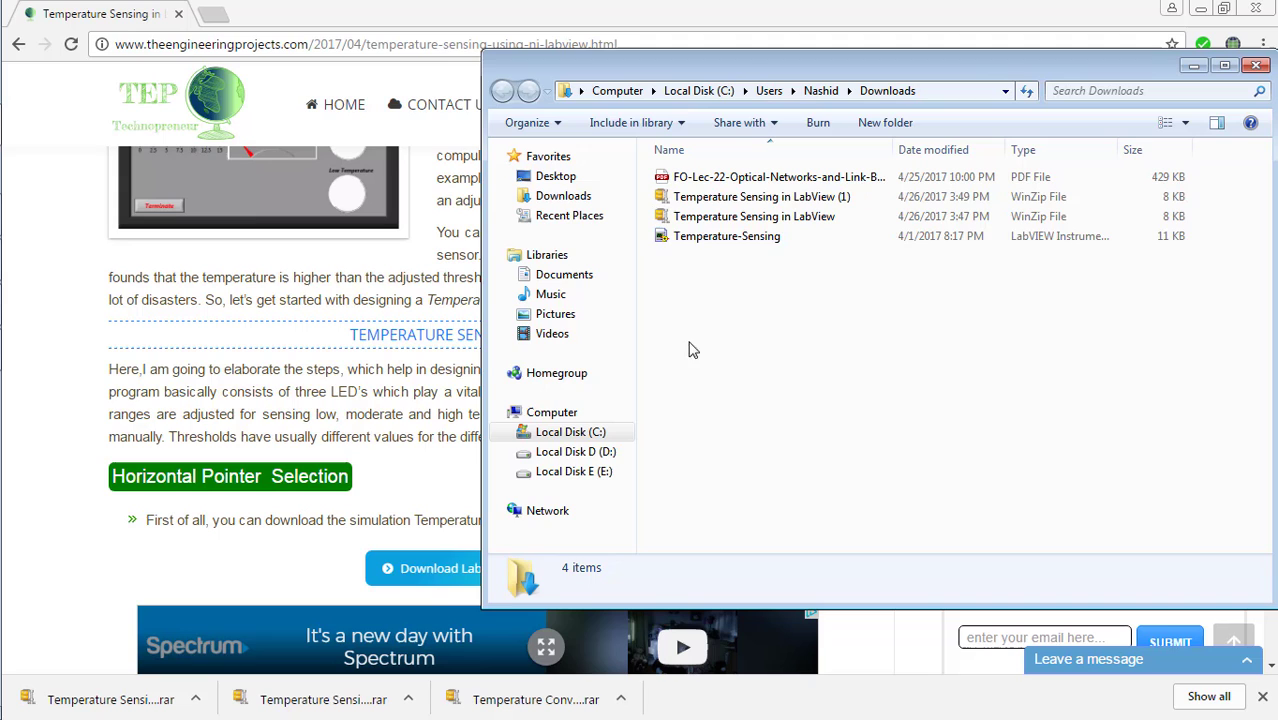
double_click(726, 236)
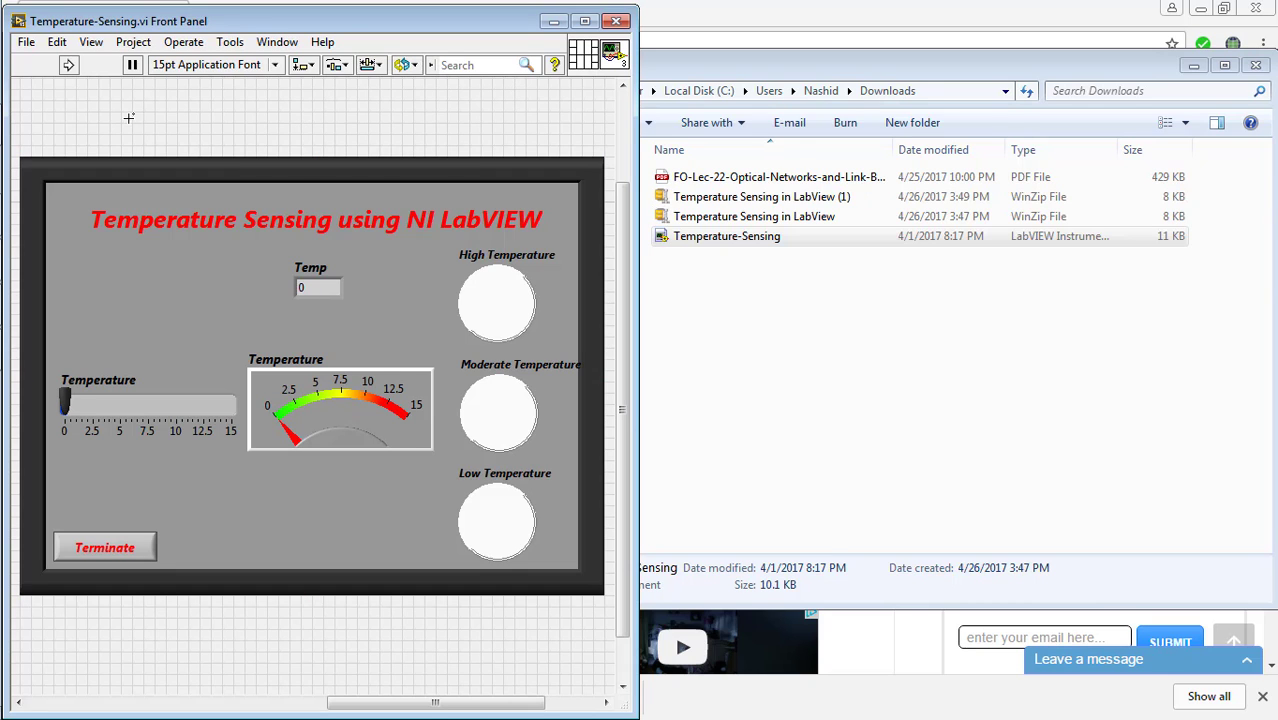
- Show the Block Diagram with the 10, 2, 8 and 5 comparisons beside the Front Panel
drag(42, 123, 439, 601)
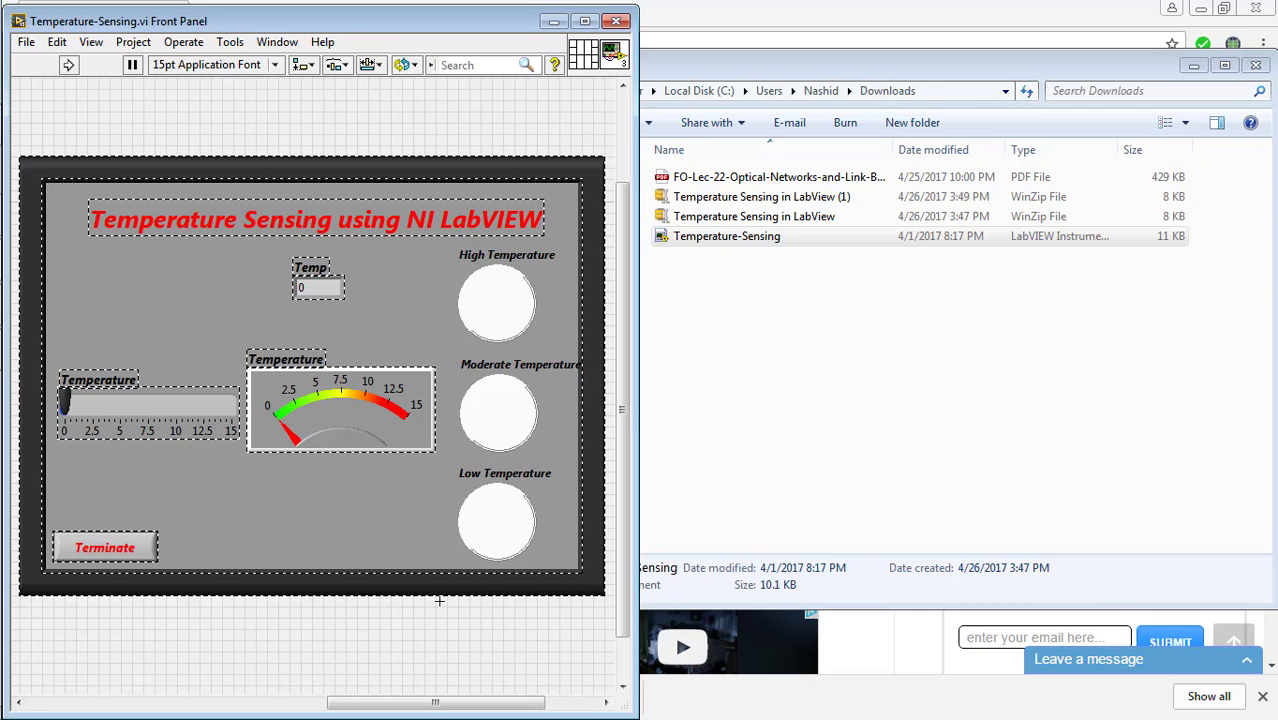
double_click(439, 622)
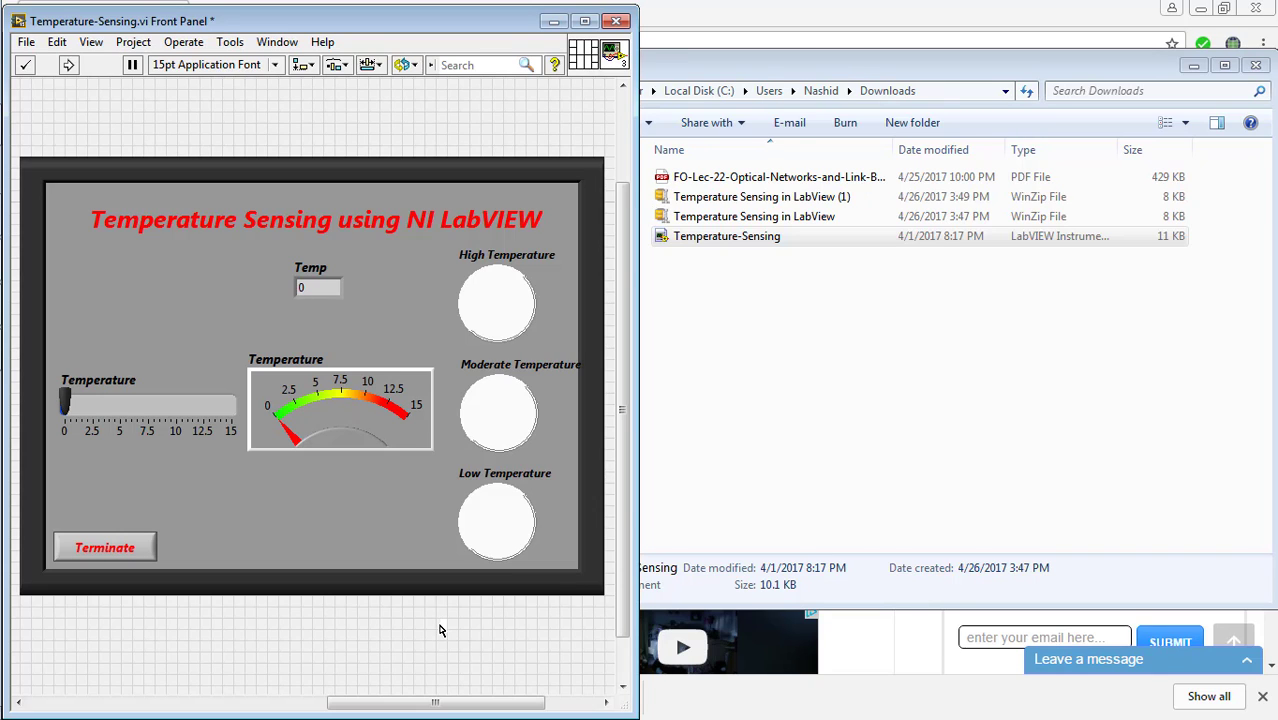
key(ctrl+e)
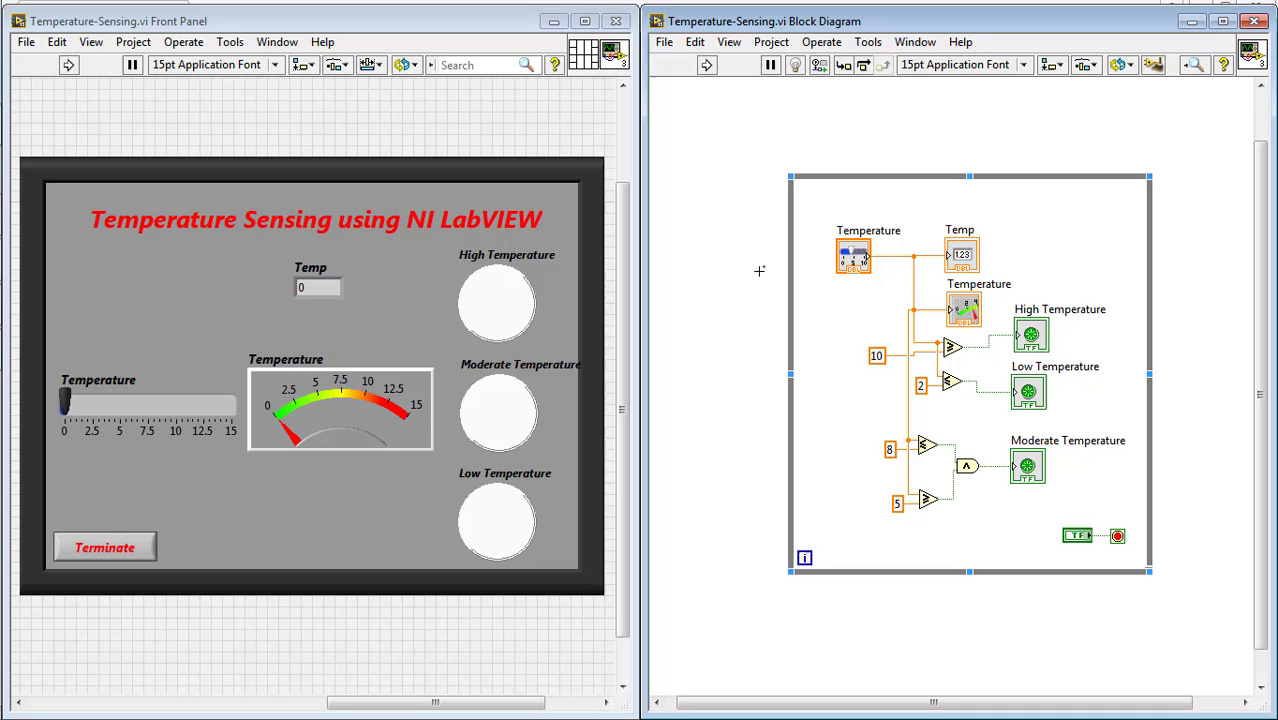
click(851, 259)
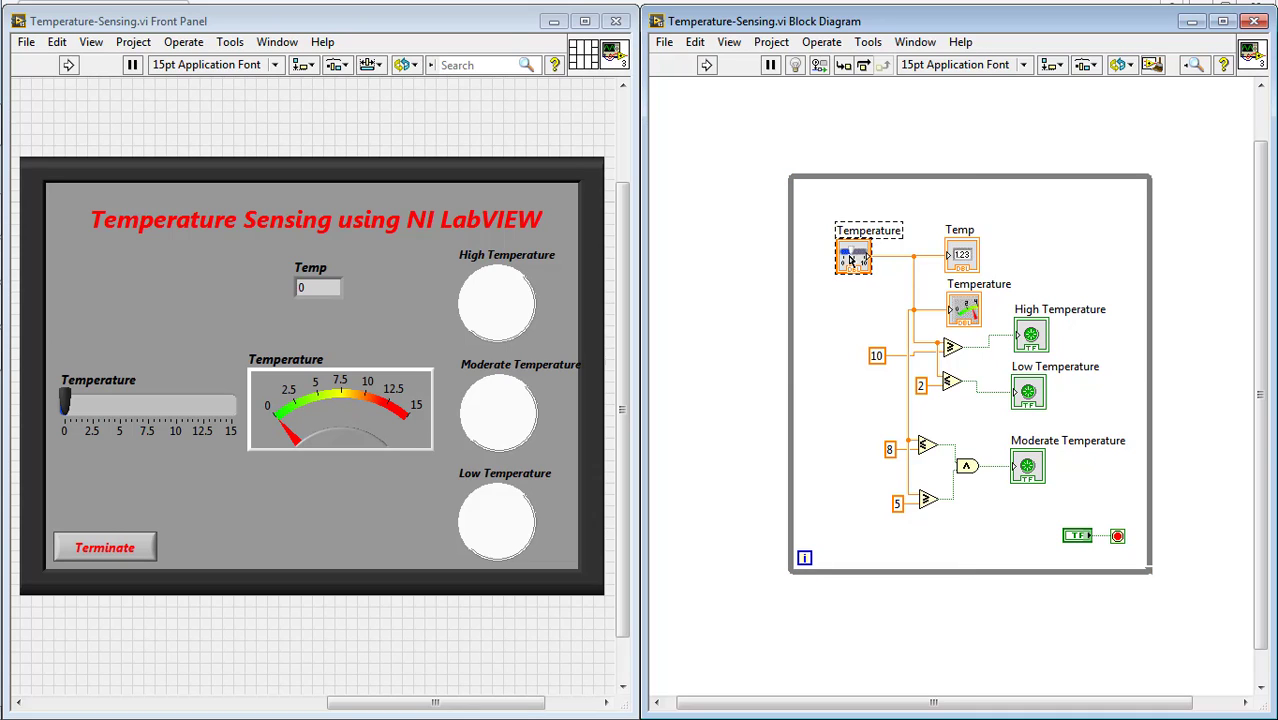
double_click(851, 259)
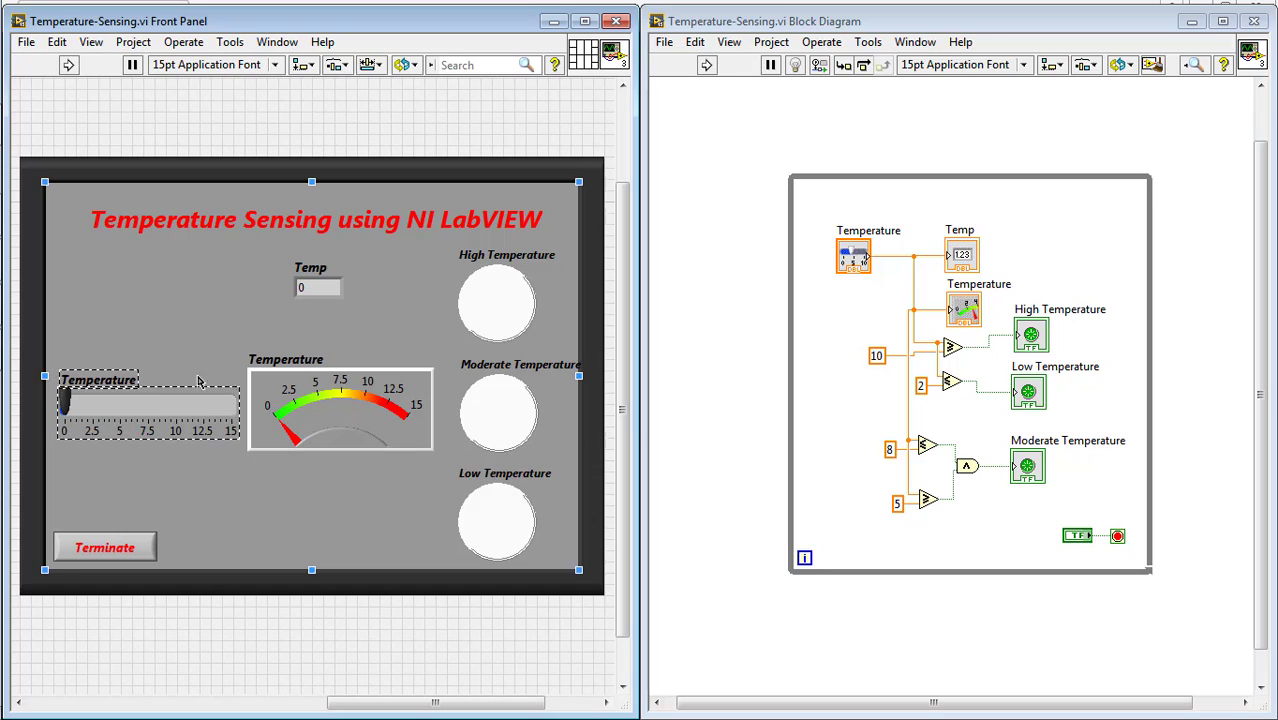
click(724, 333)
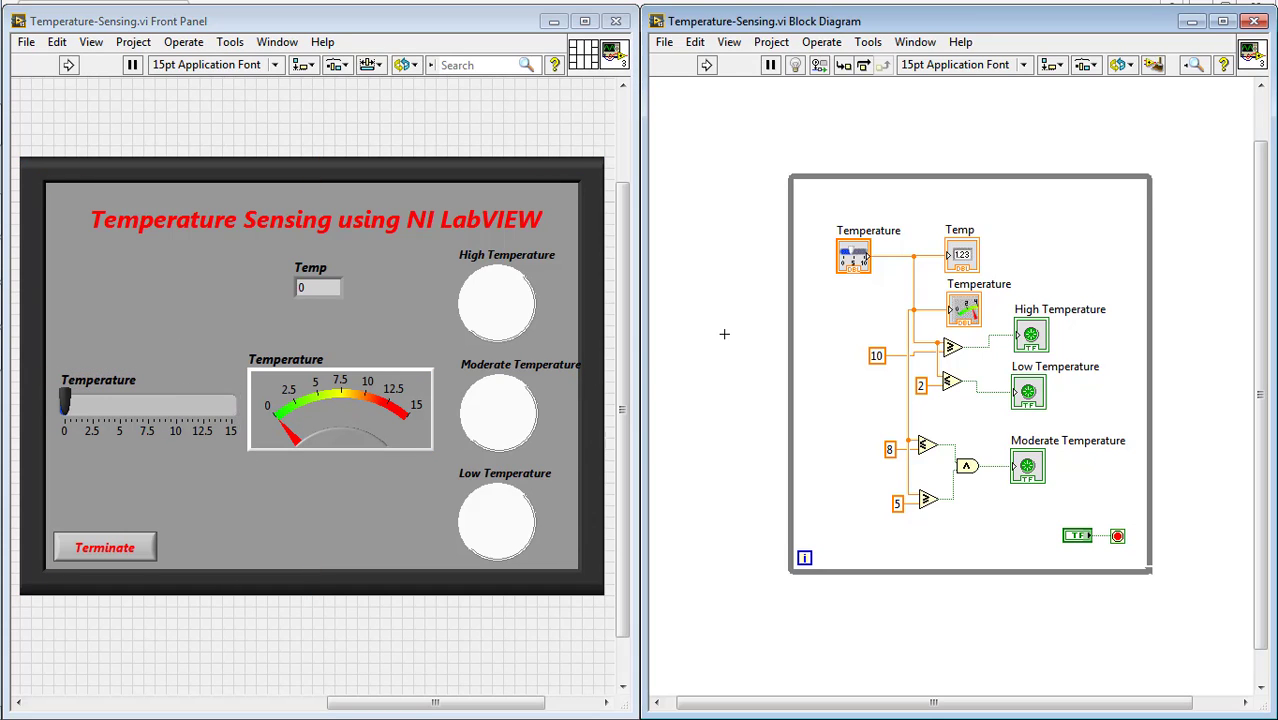
click(870, 231)
click(964, 256)
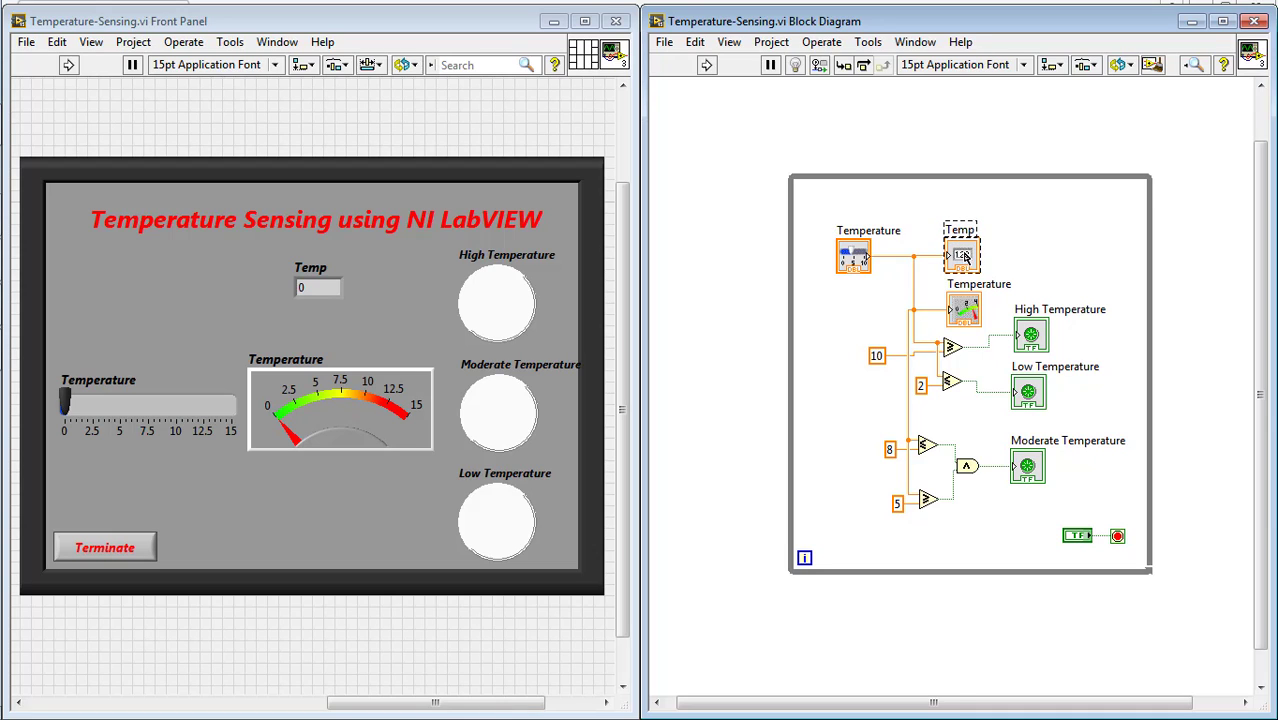
double_click(964, 256)
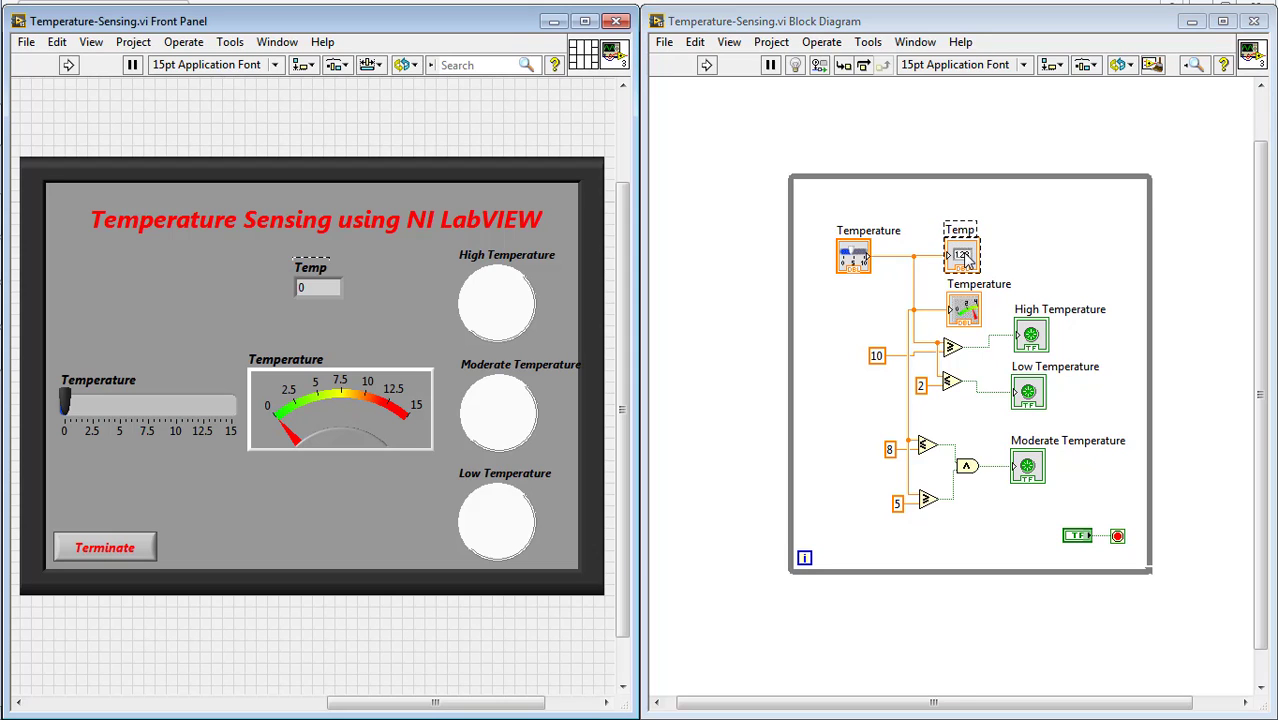
click(733, 298)
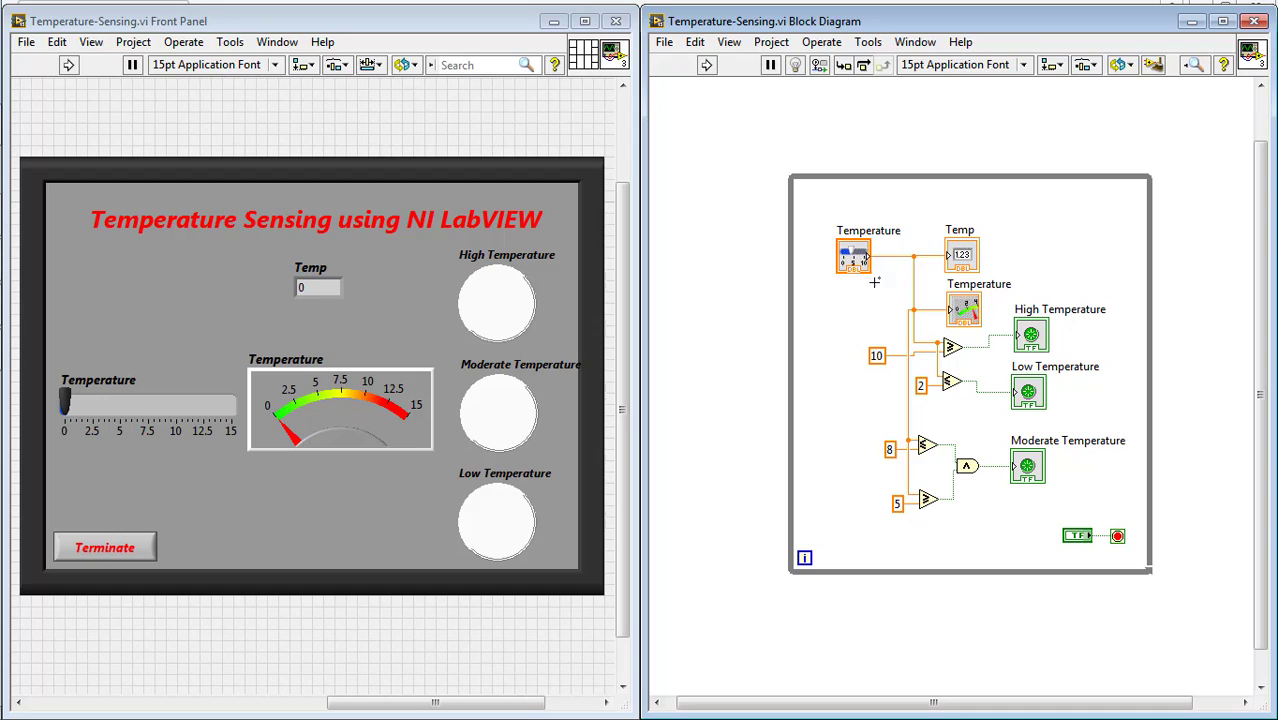
click(866, 231)
click(862, 237)
click(1028, 368)
click(1024, 449)
click(86, 78)
- Run the VI and raise Temperature through about 5.2, 8.4 and 8.9 to 11.46, lighting High
click(70, 72)
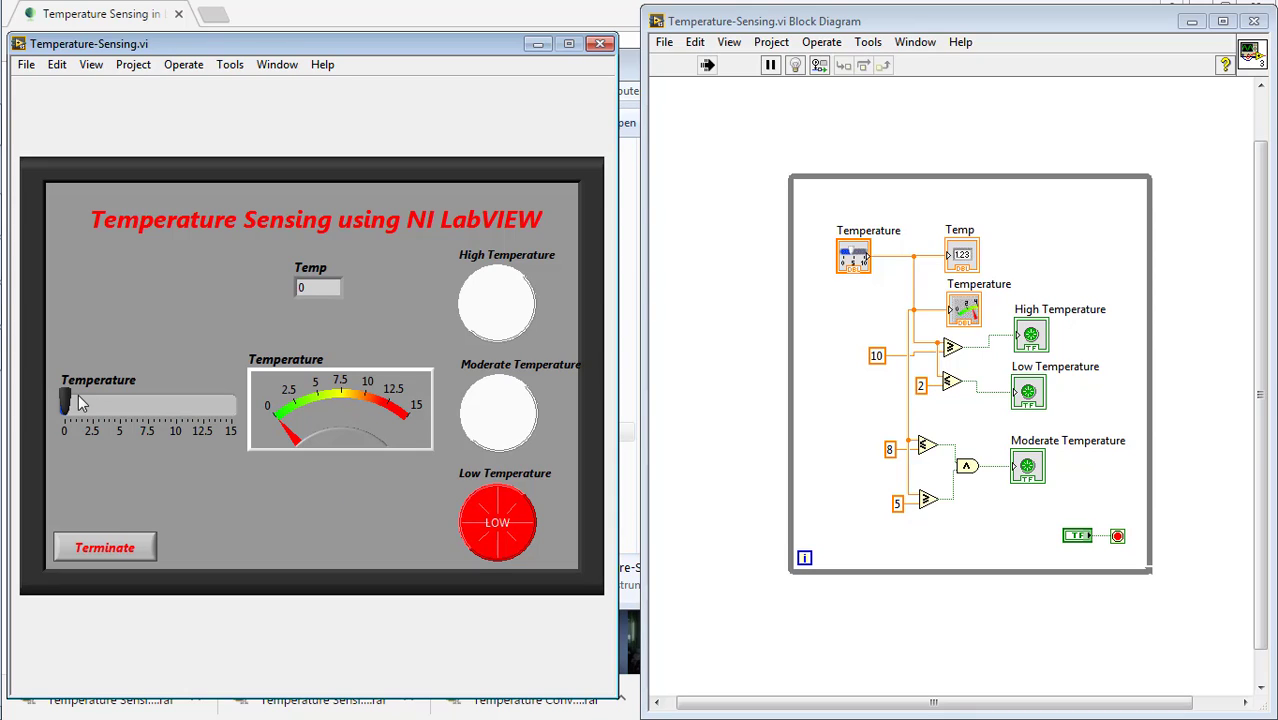
drag(65, 402, 108, 410)
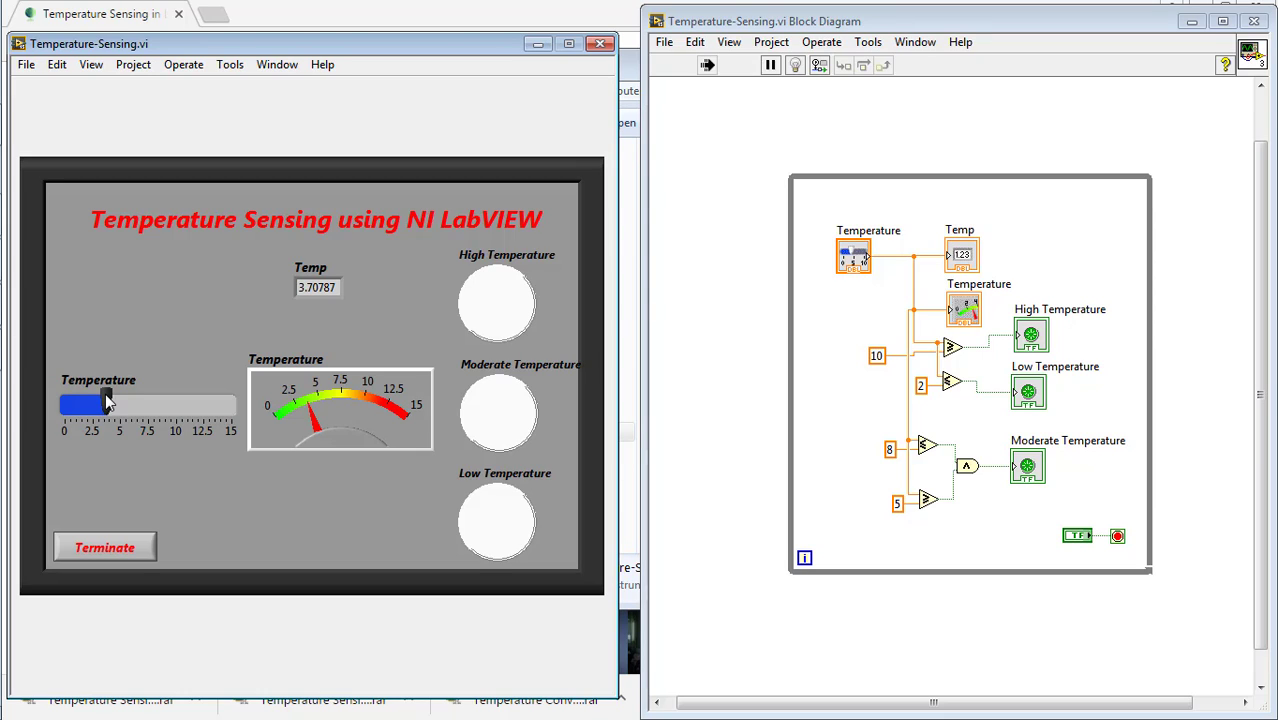
drag(108, 401, 123, 401)
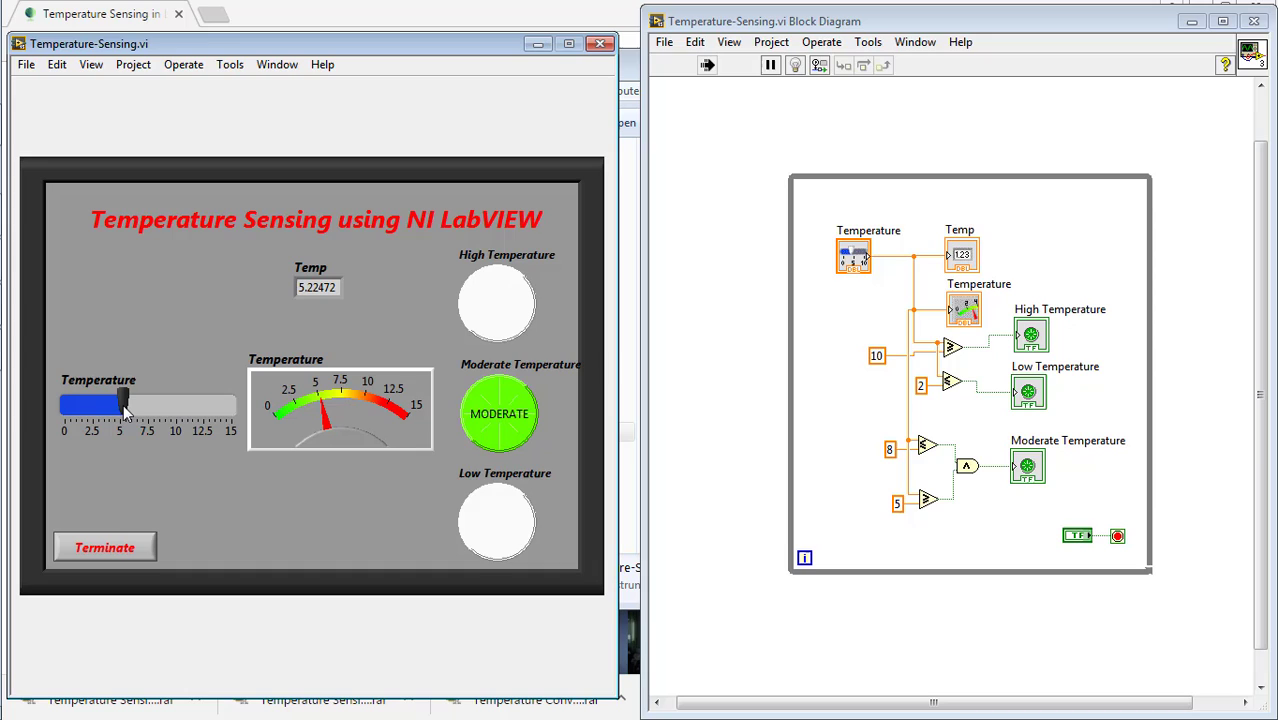
drag(133, 407, 162, 415)
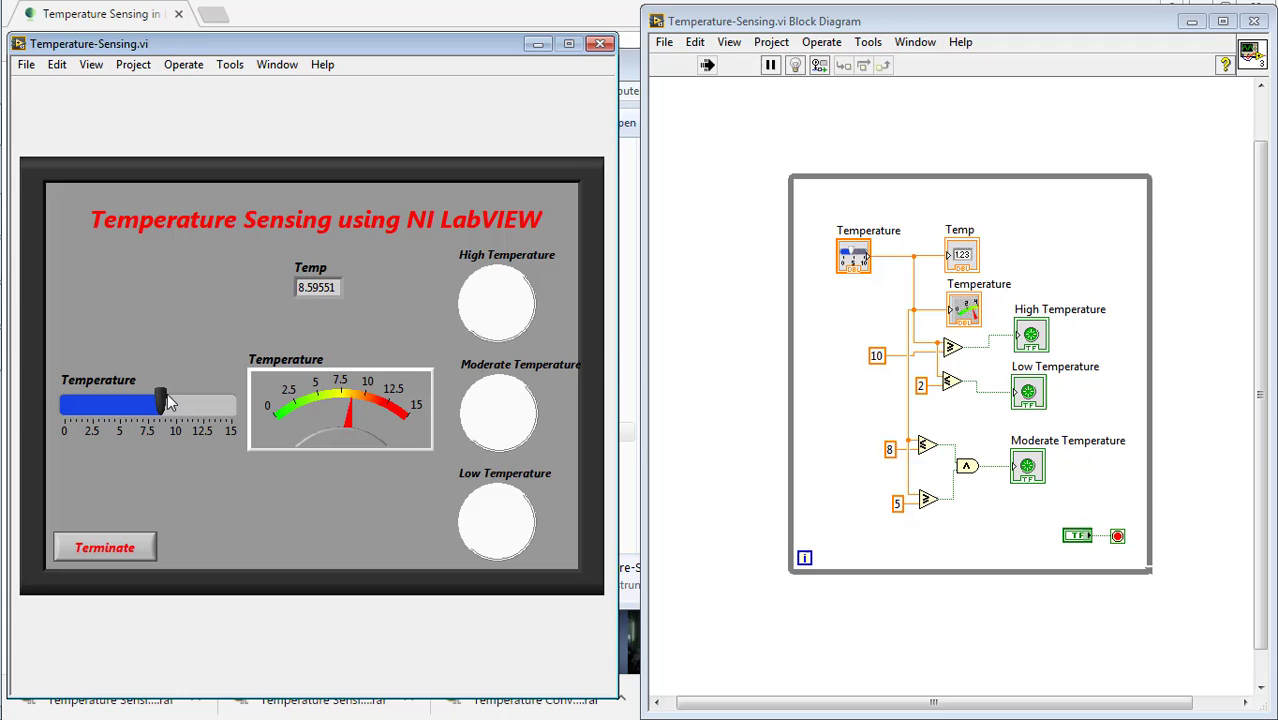
drag(163, 401, 194, 404)
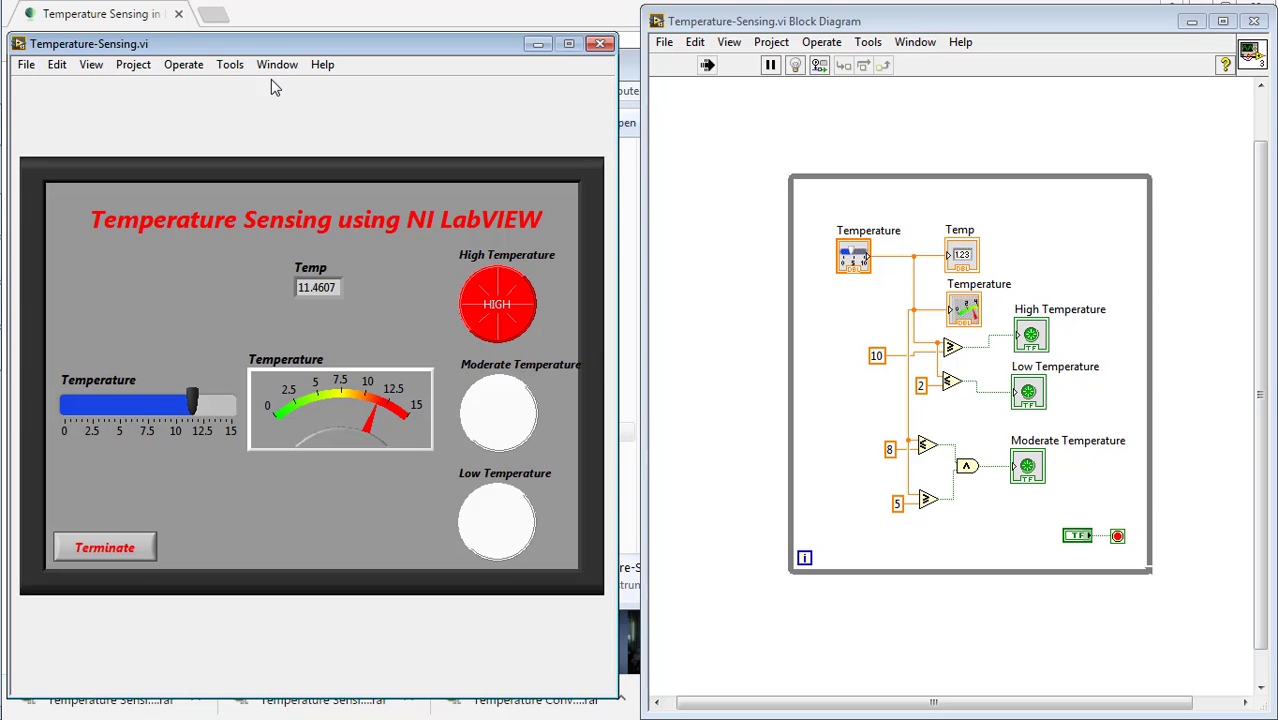
click(100, 65)
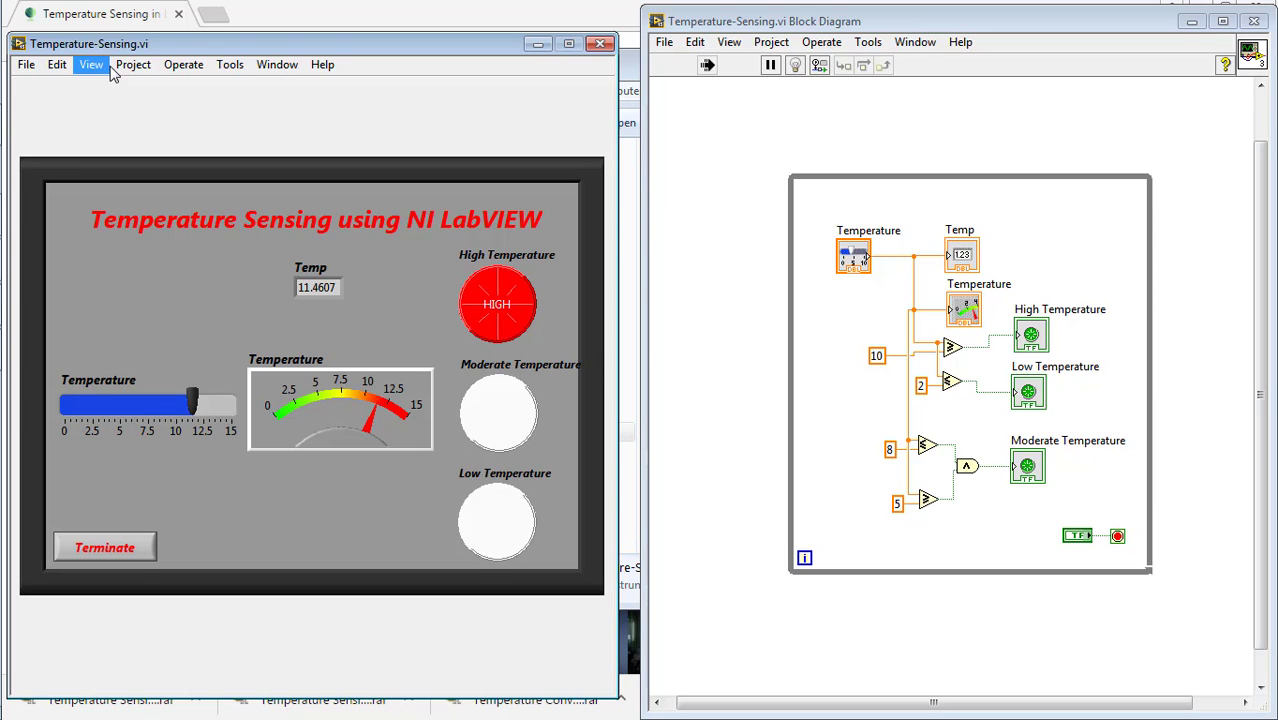